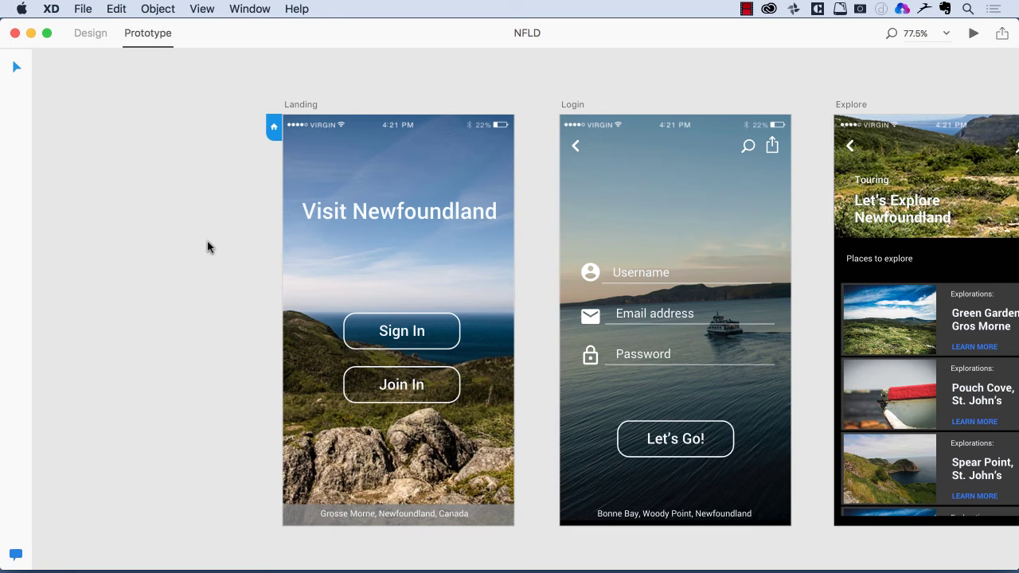
Link the Landing screen to the Login artboard as its destination
click(456, 341)
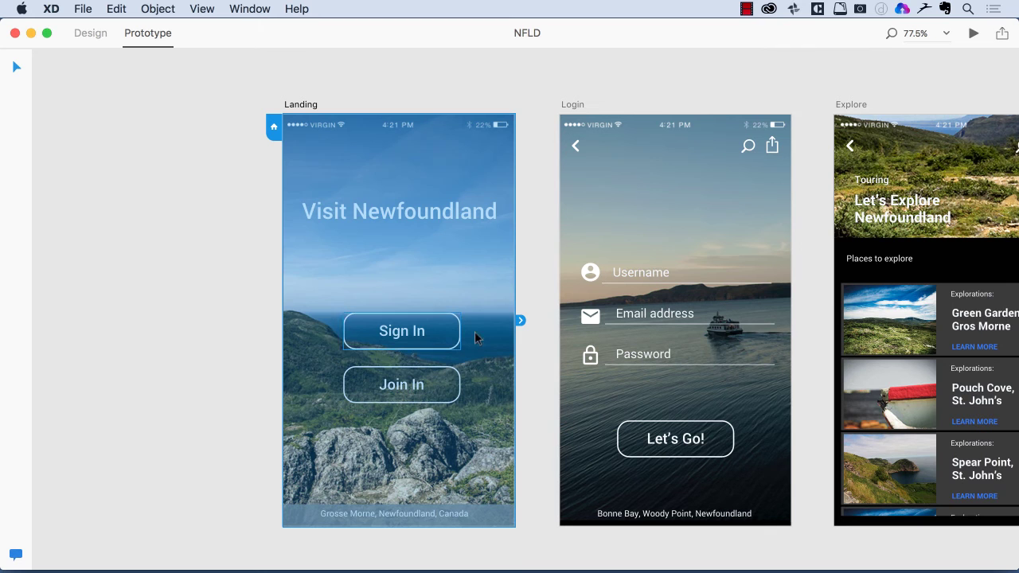
click(522, 323)
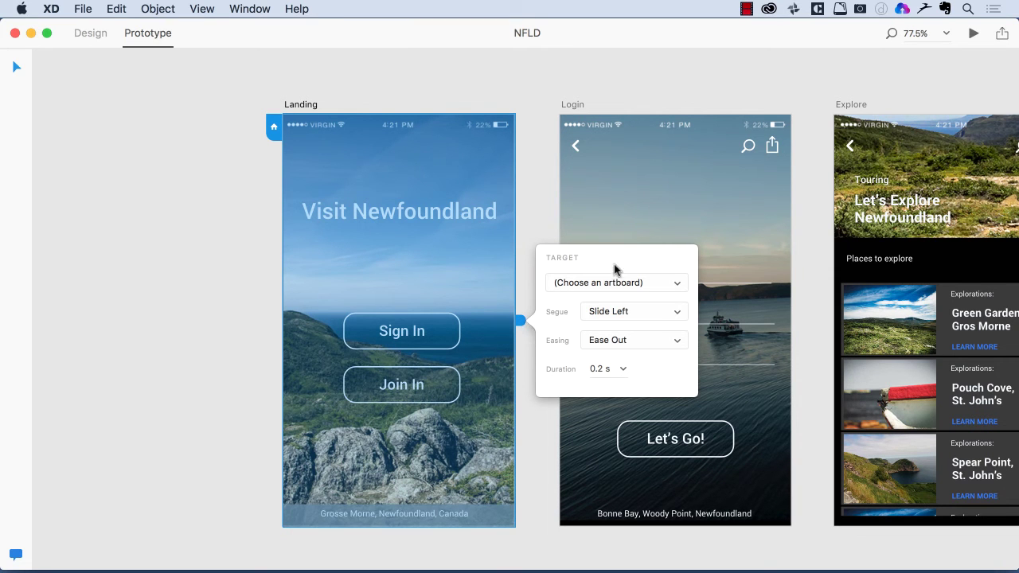
click(607, 288)
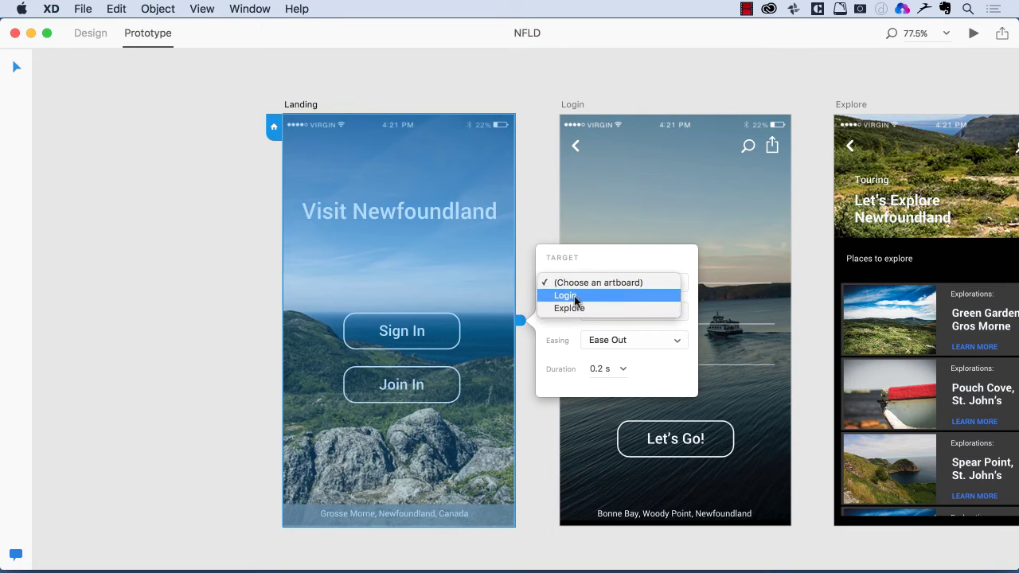
click(603, 295)
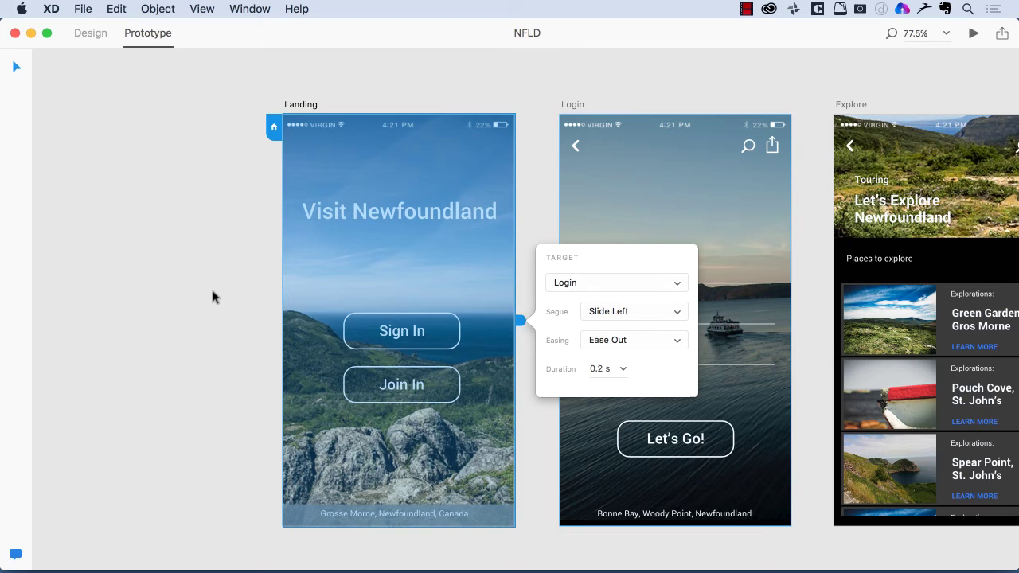
Keep the Slide Left transition with Ease Out easing and 0.2 s duration
click(622, 344)
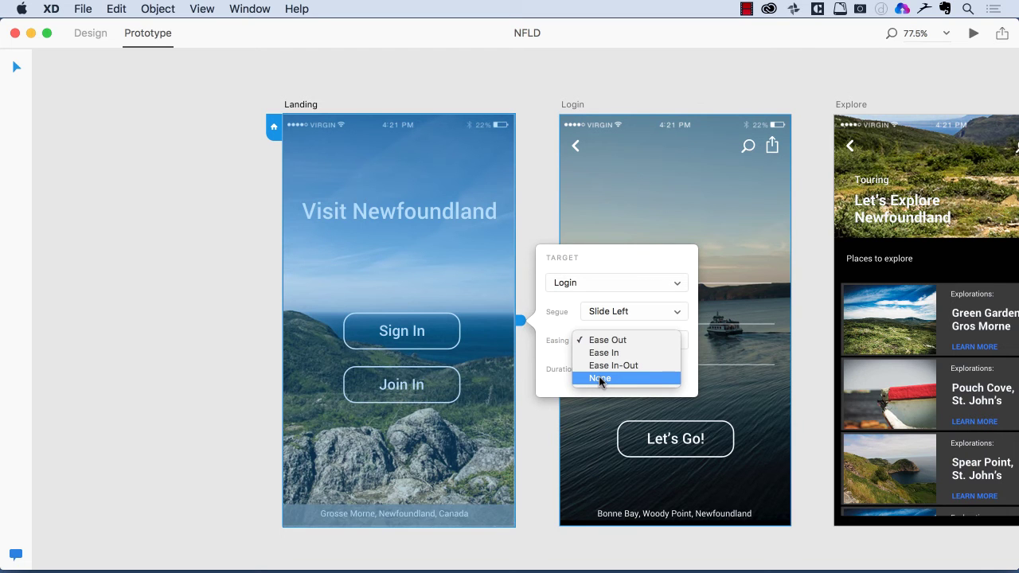
click(605, 341)
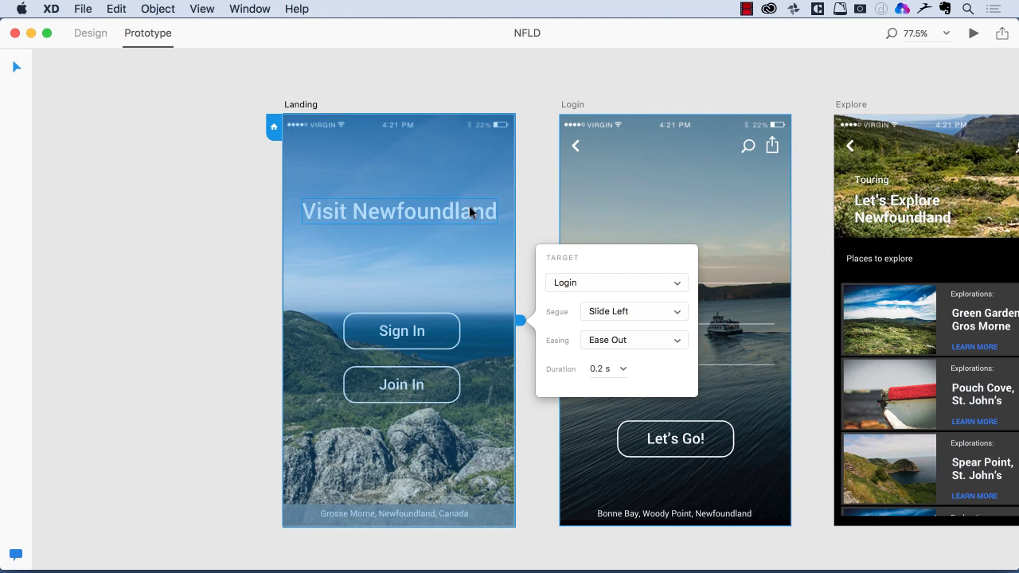
click(622, 371)
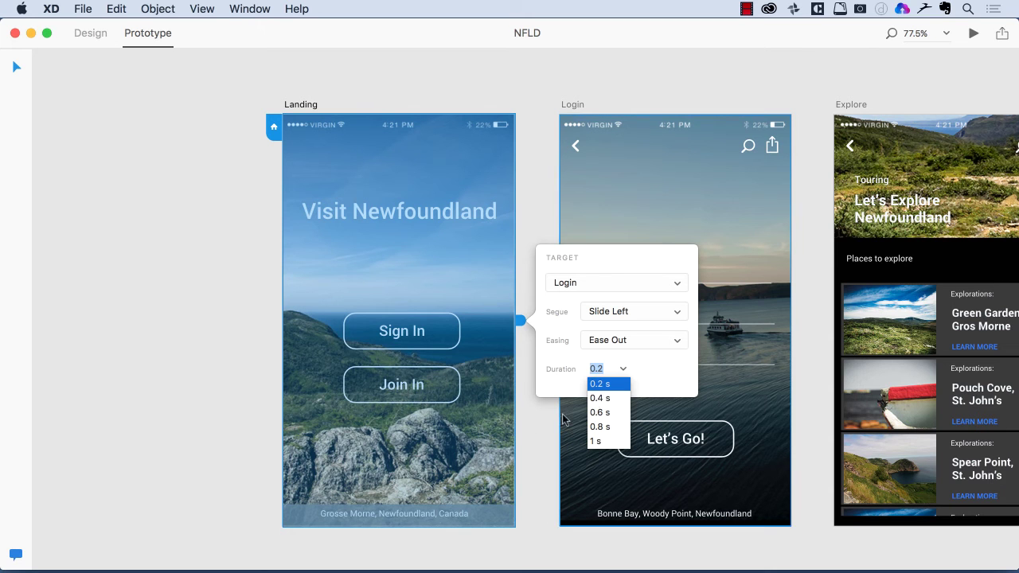
click(535, 426)
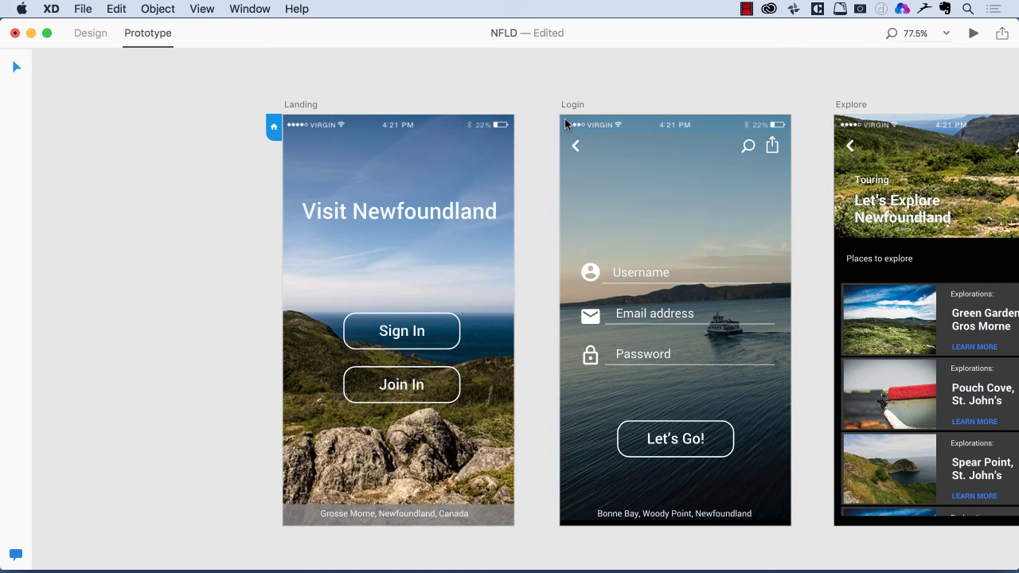
click(975, 35)
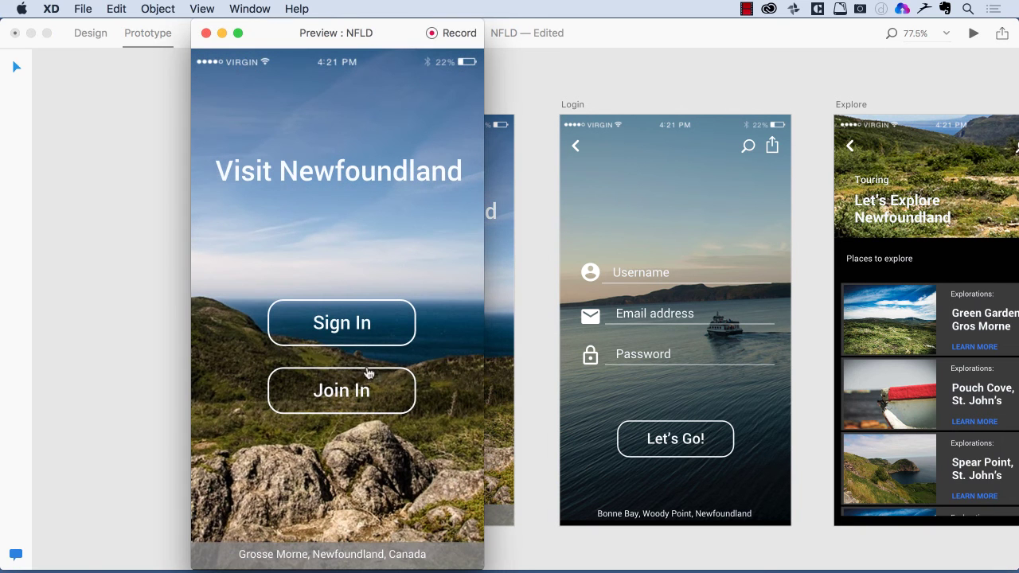
click(368, 321)
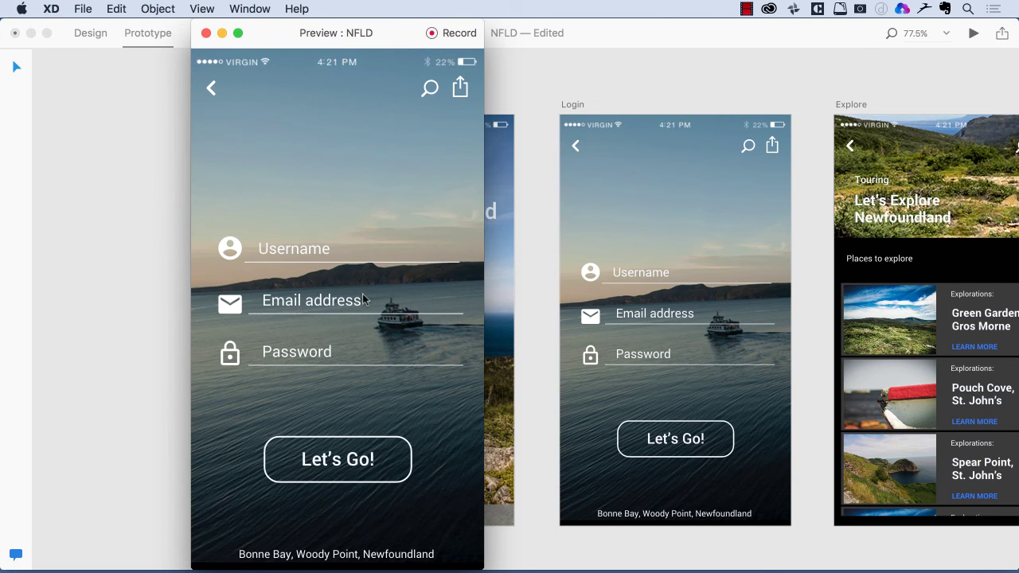
click(206, 33)
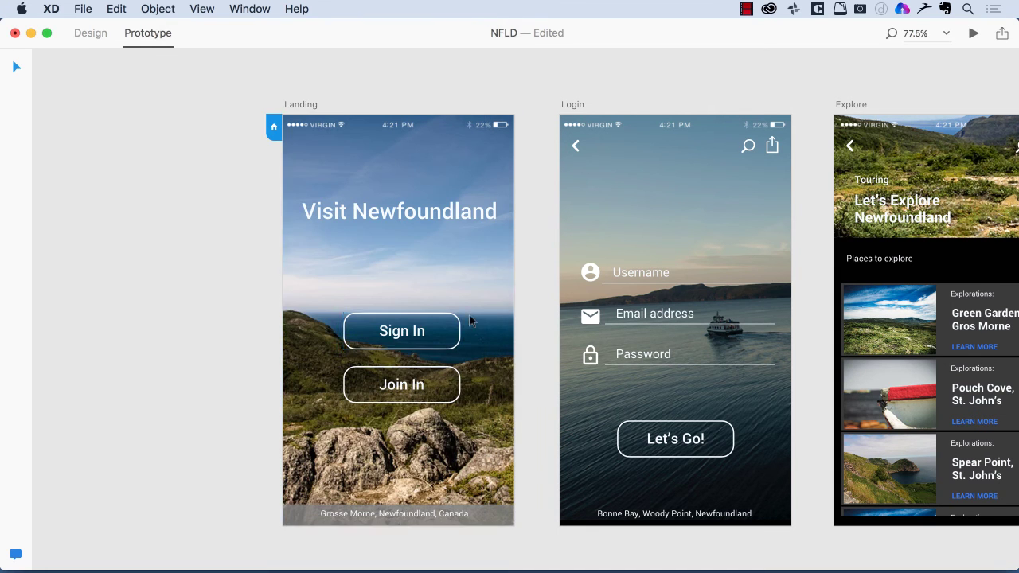
click(577, 149)
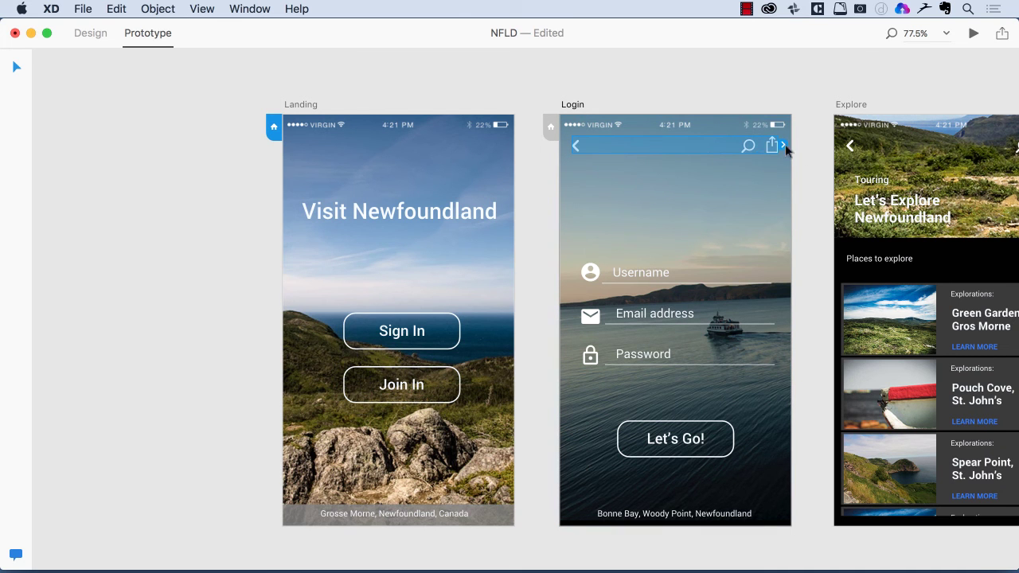
Wire Login's back-arrow bar to Landing with a 1 s Slide Left transition
drag(785, 146, 426, 263)
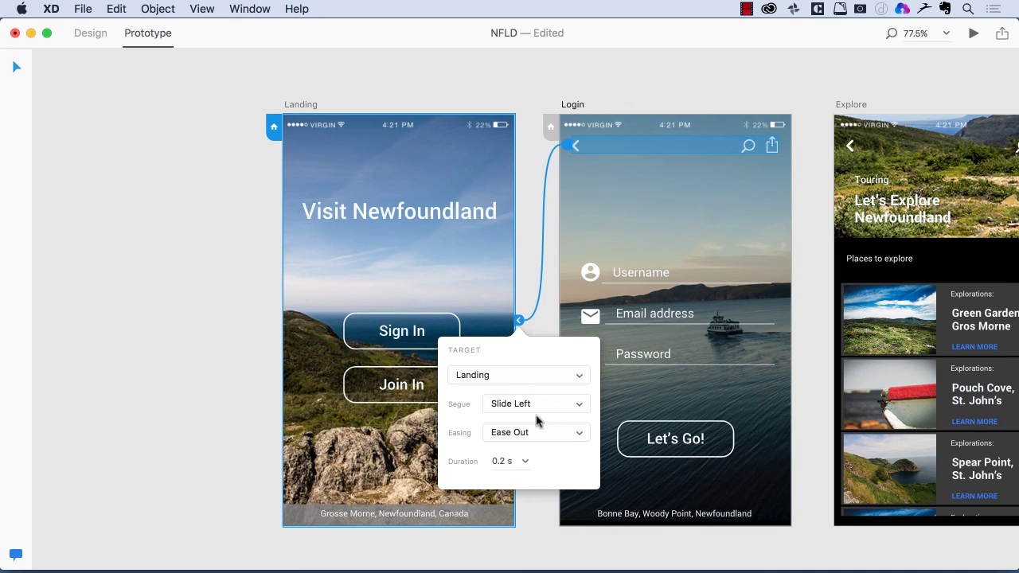
click(520, 464)
click(525, 465)
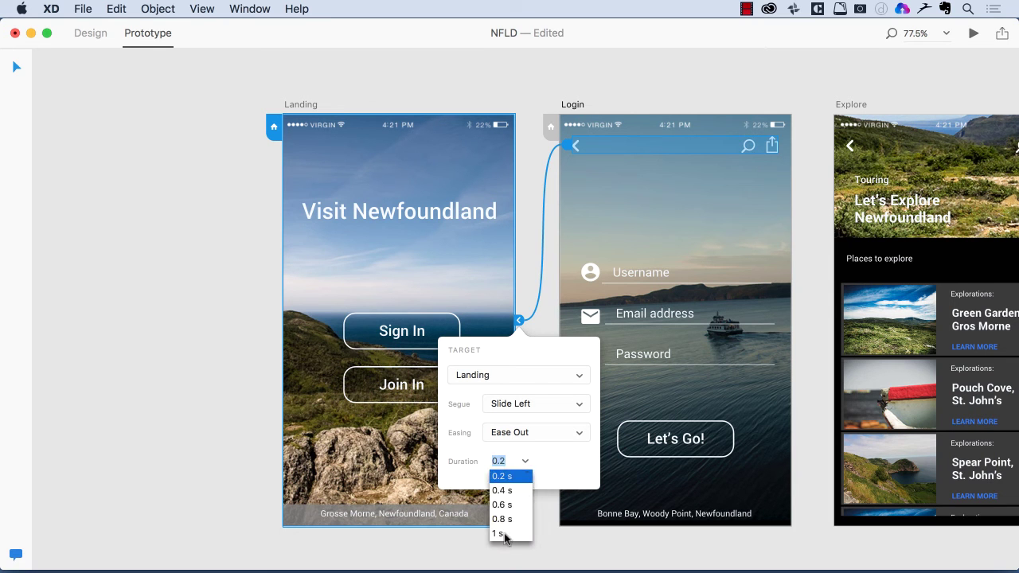
click(506, 533)
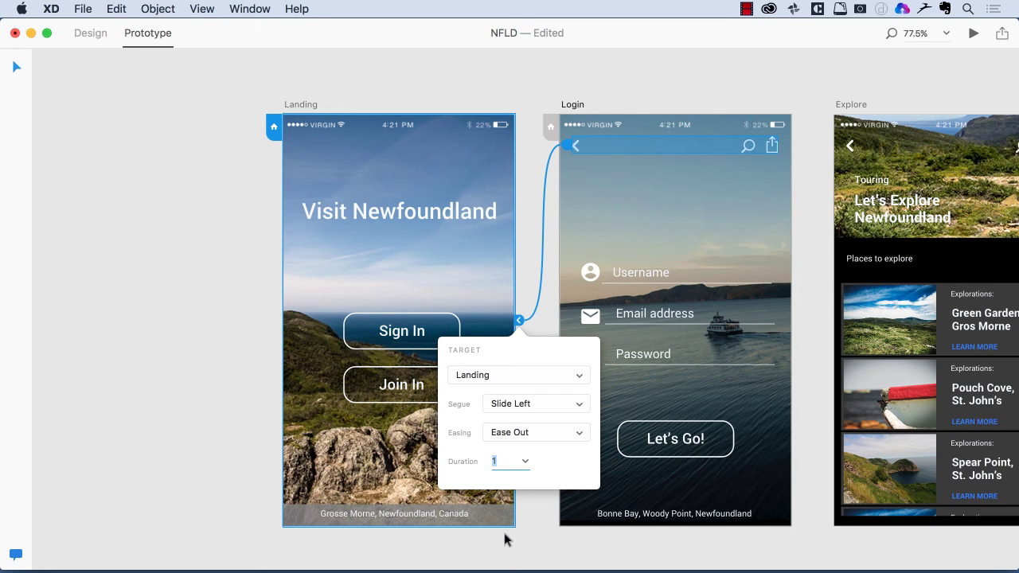
click(557, 89)
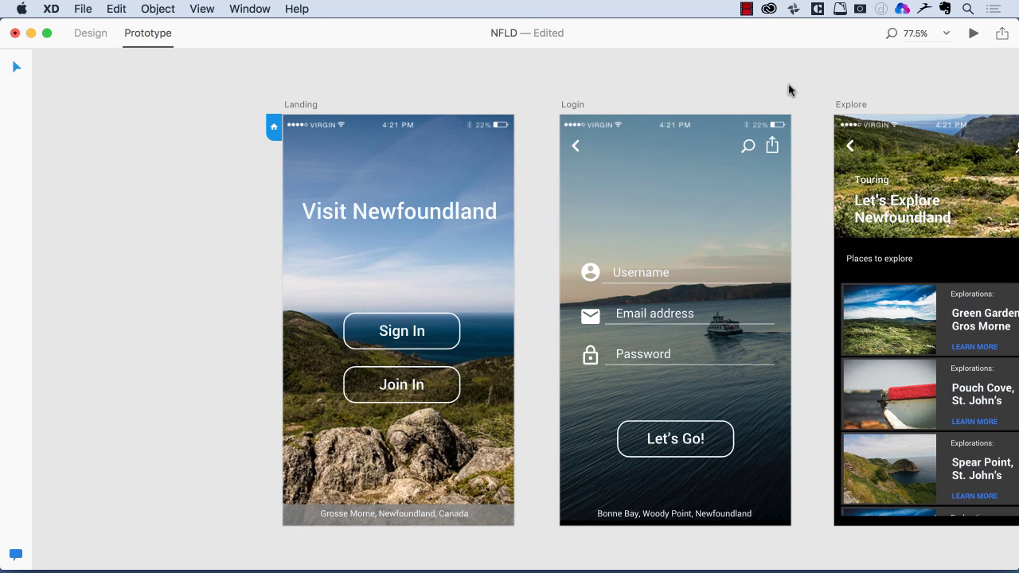
click(974, 34)
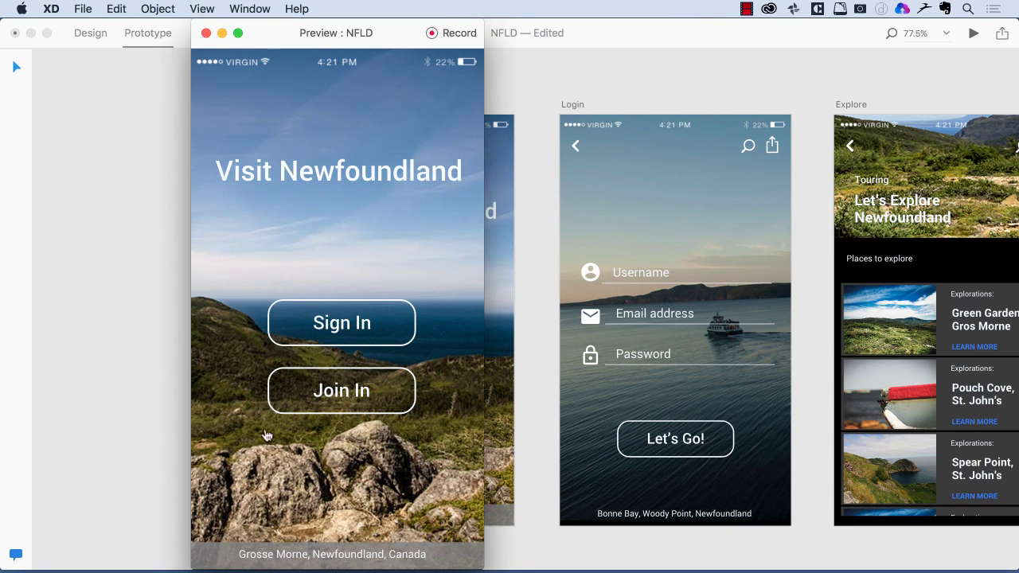
click(342, 326)
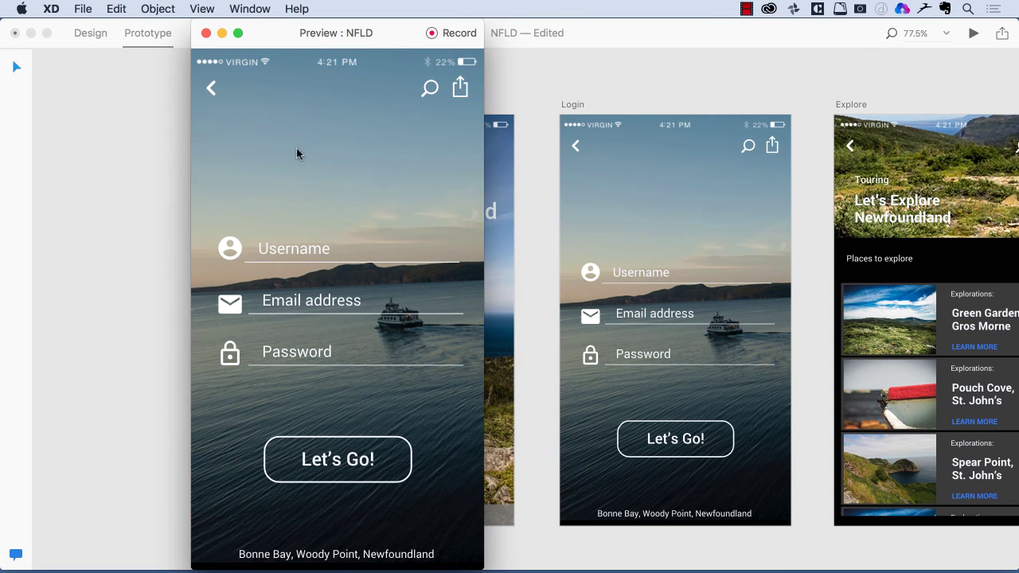
click(213, 90)
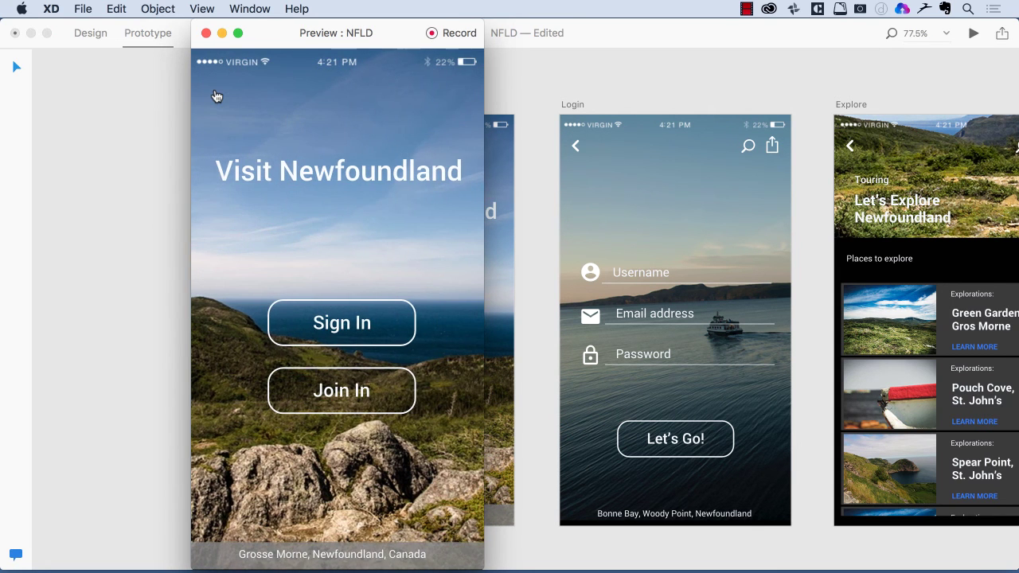
click(206, 33)
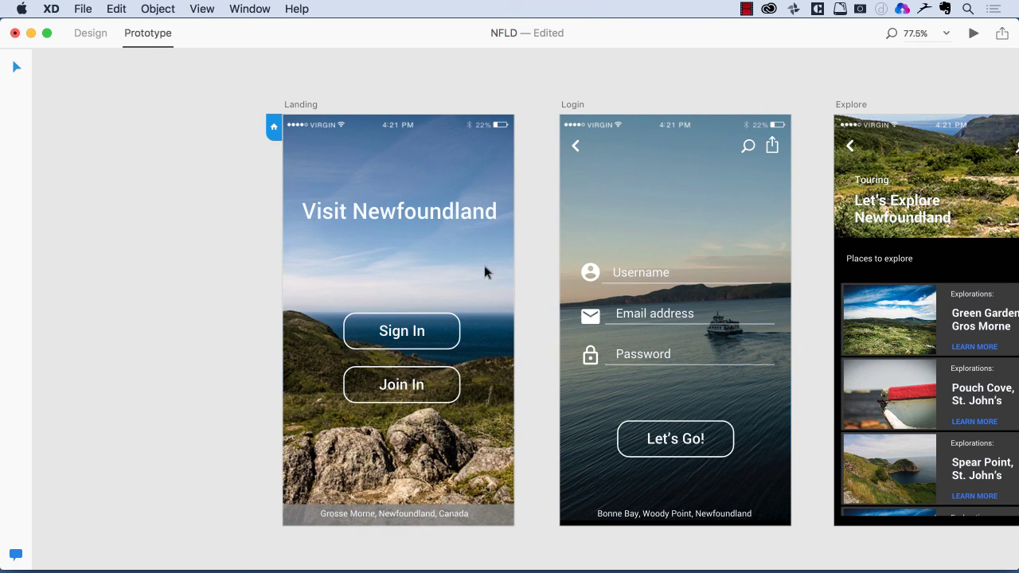
Wire Landing's Sign In button to Login and type a 0.5 s duration, keeping Slide Left, Ease Out
click(464, 338)
drag(519, 320, 553, 323)
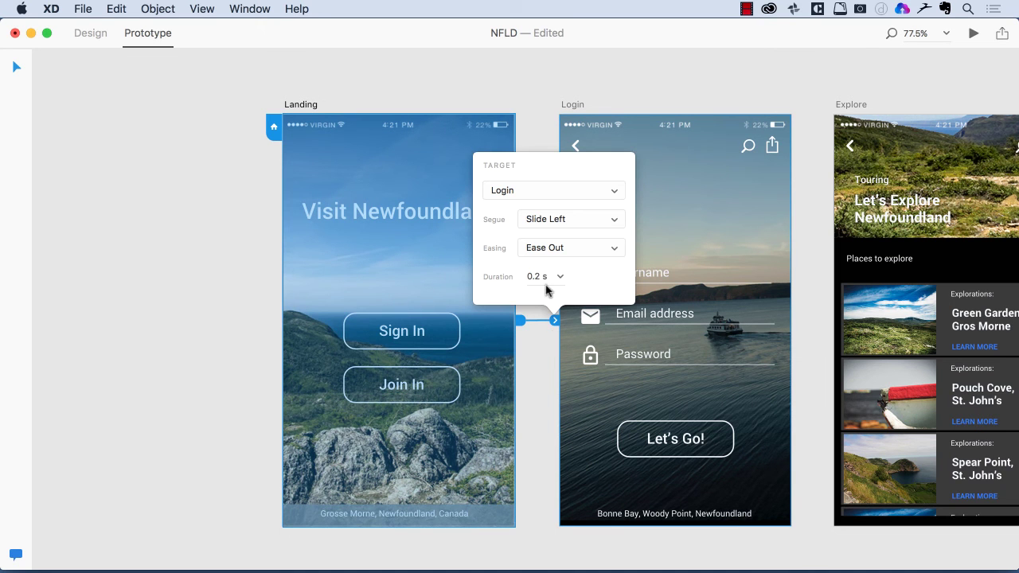
click(554, 276)
click(561, 278)
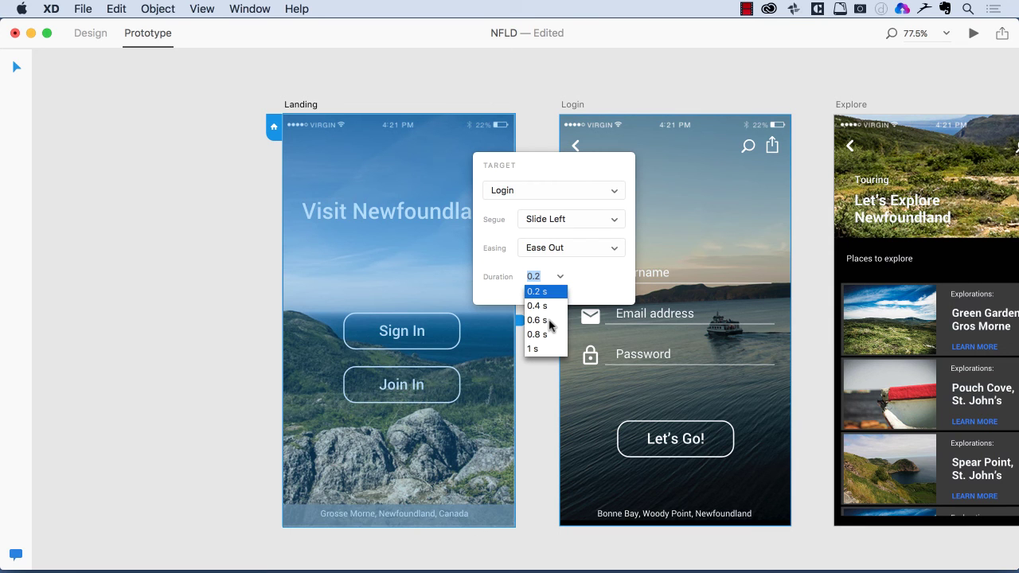
click(541, 276)
double_click(533, 276)
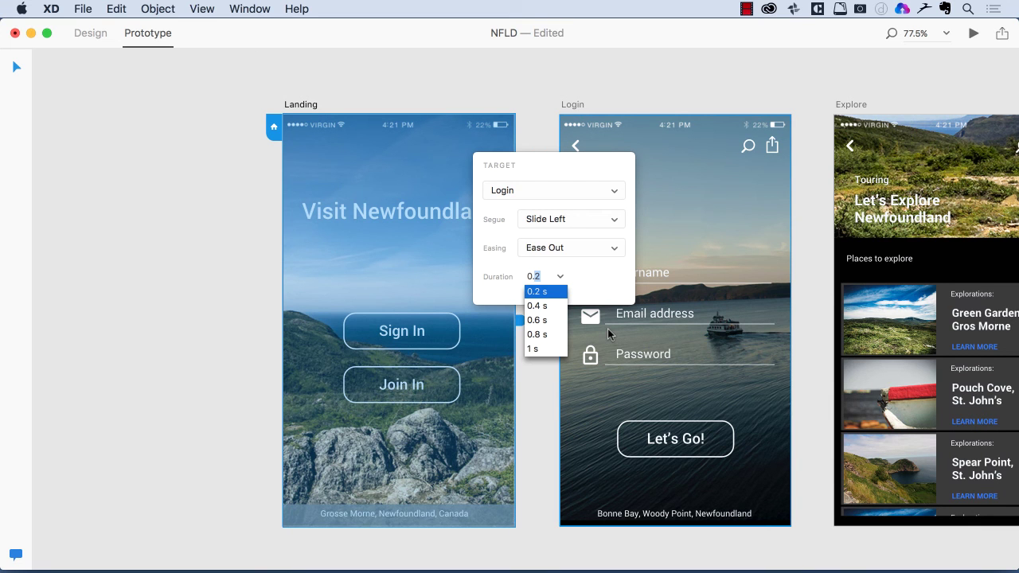
text(5)
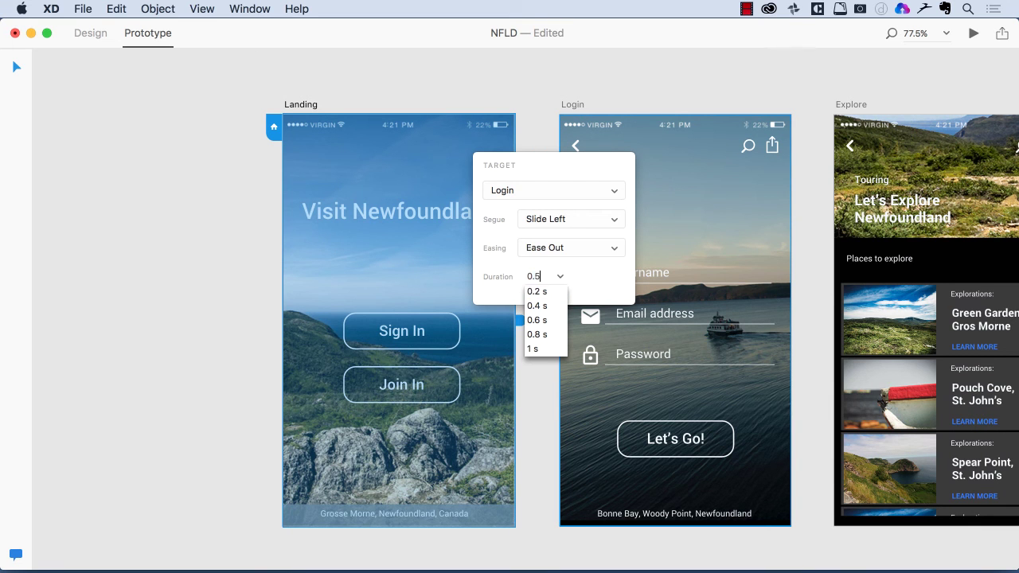
click(539, 375)
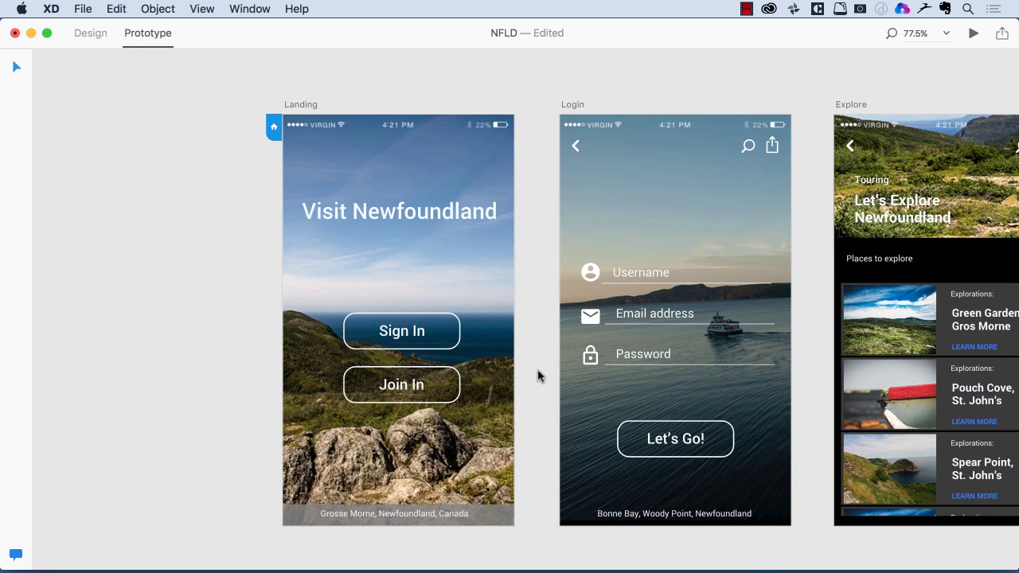
click(973, 34)
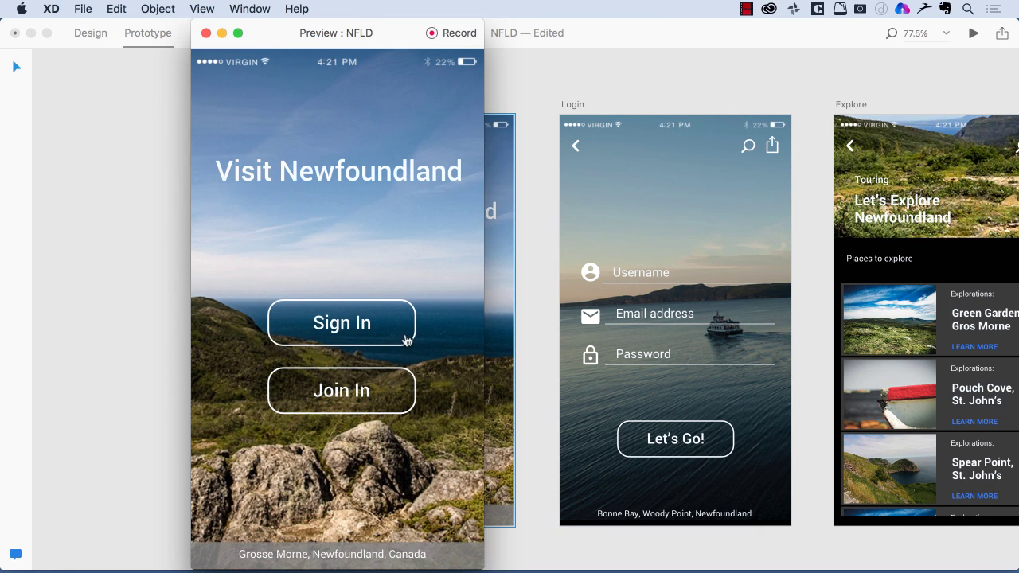
click(334, 333)
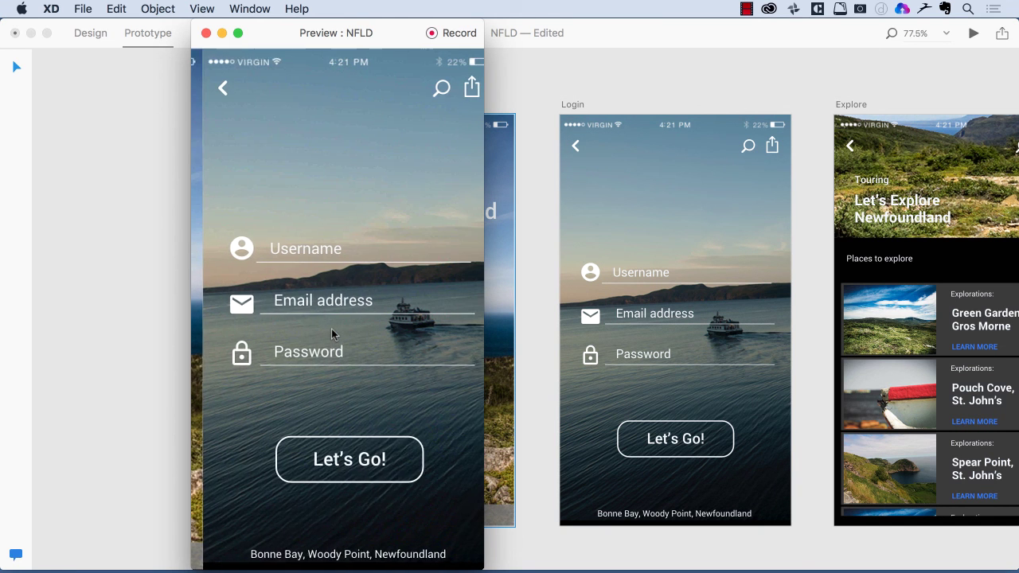
click(213, 89)
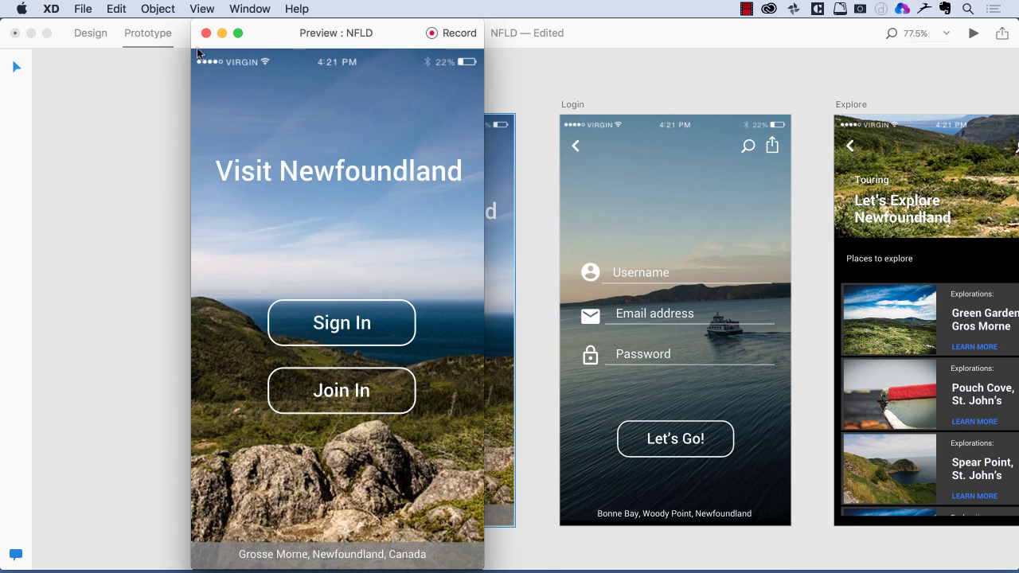
click(207, 32)
Change the back-arrow link's duration to Landing from 1 s to 0.4 s
click(571, 151)
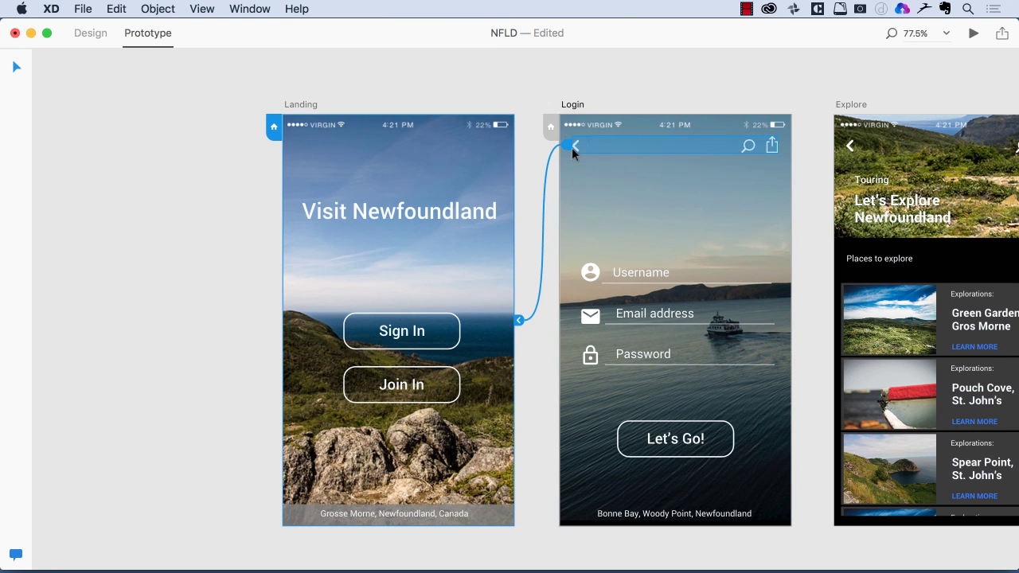
click(519, 321)
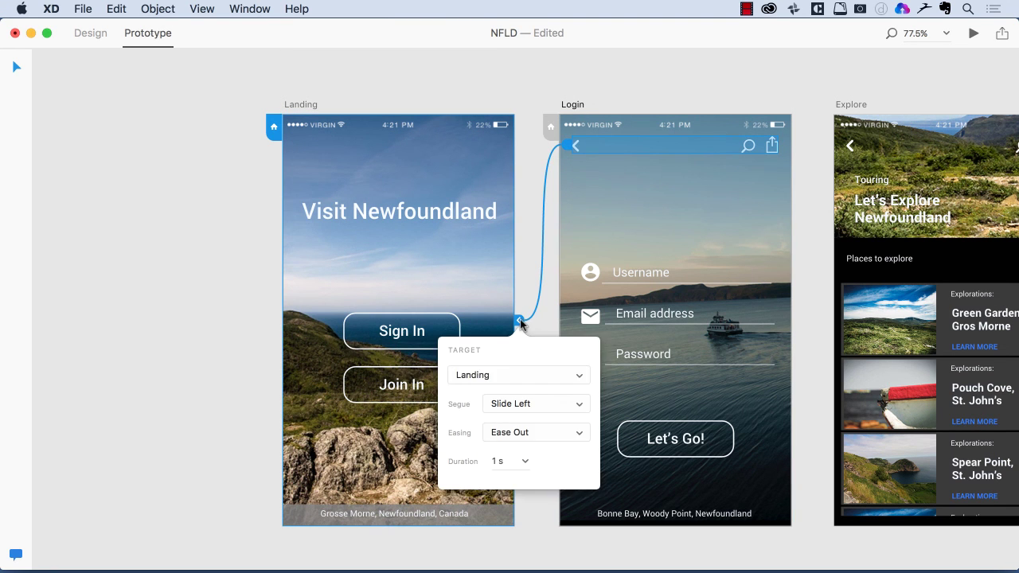
click(525, 462)
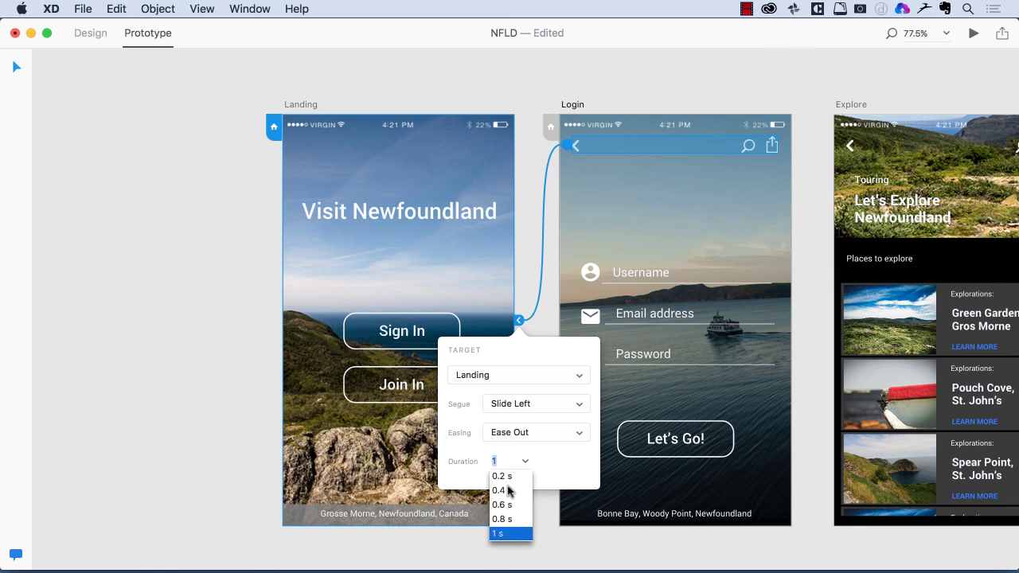
click(504, 488)
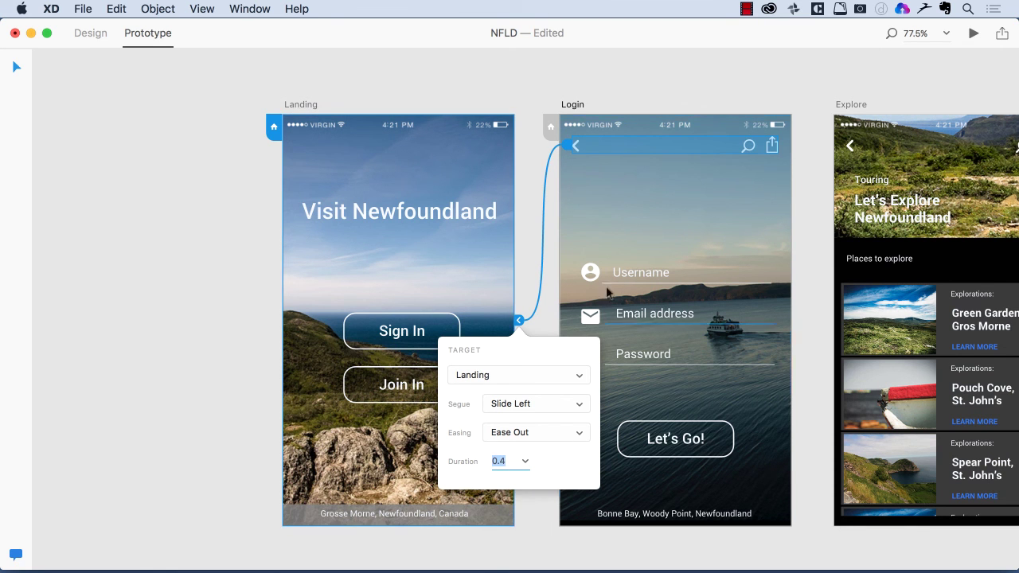
click(558, 90)
click(973, 36)
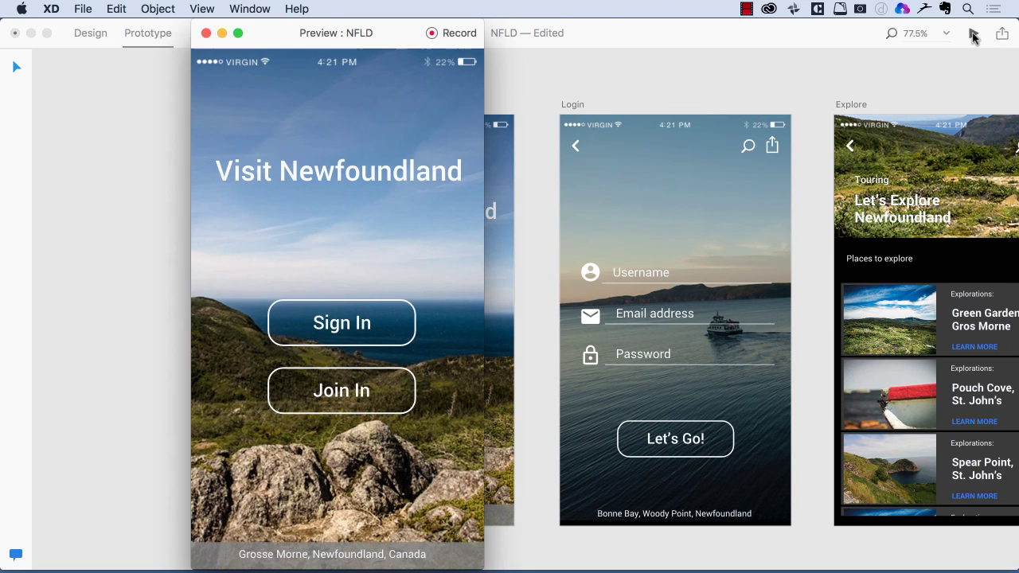
click(368, 326)
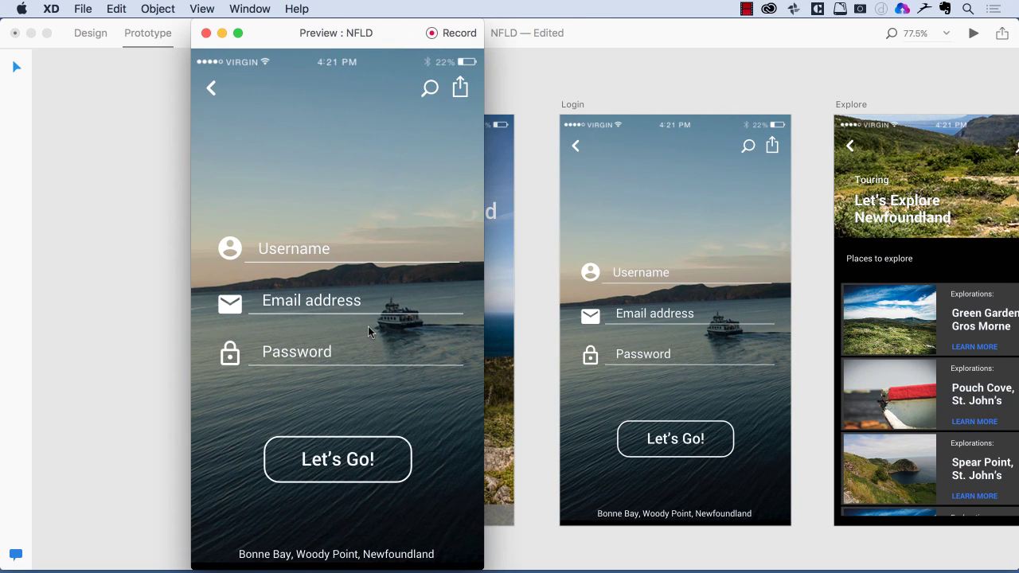
click(212, 89)
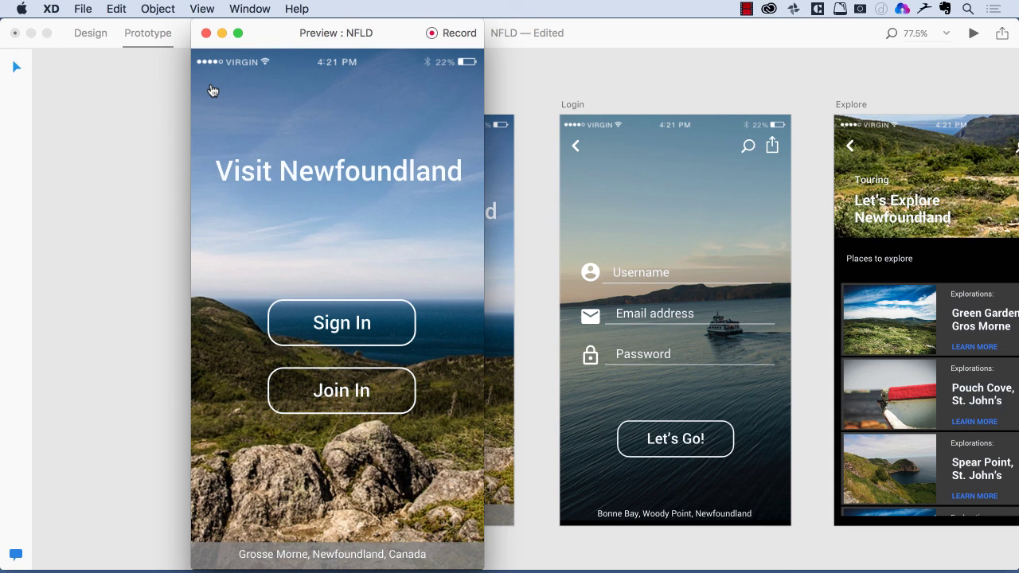
click(205, 33)
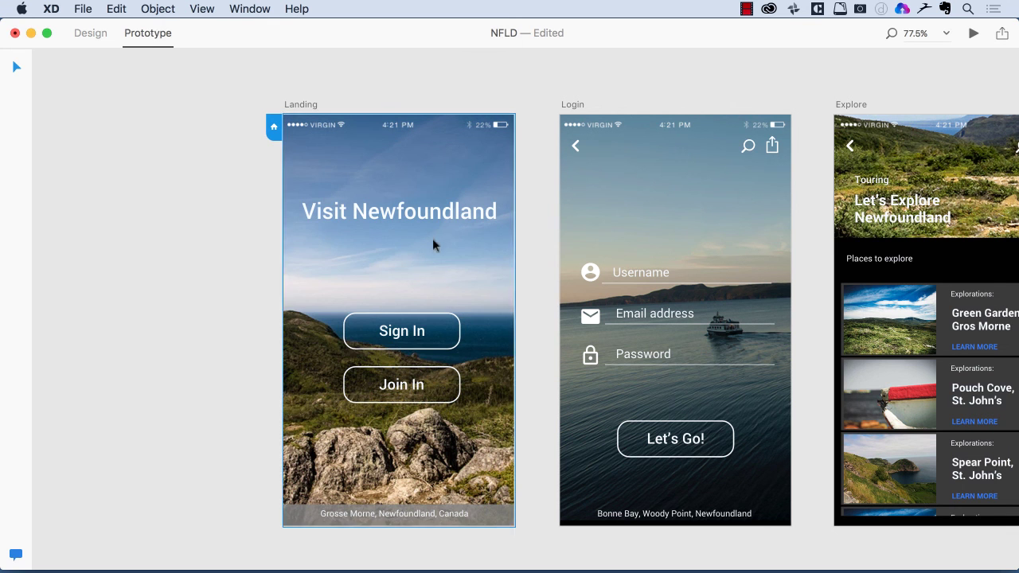
click(468, 338)
click(555, 320)
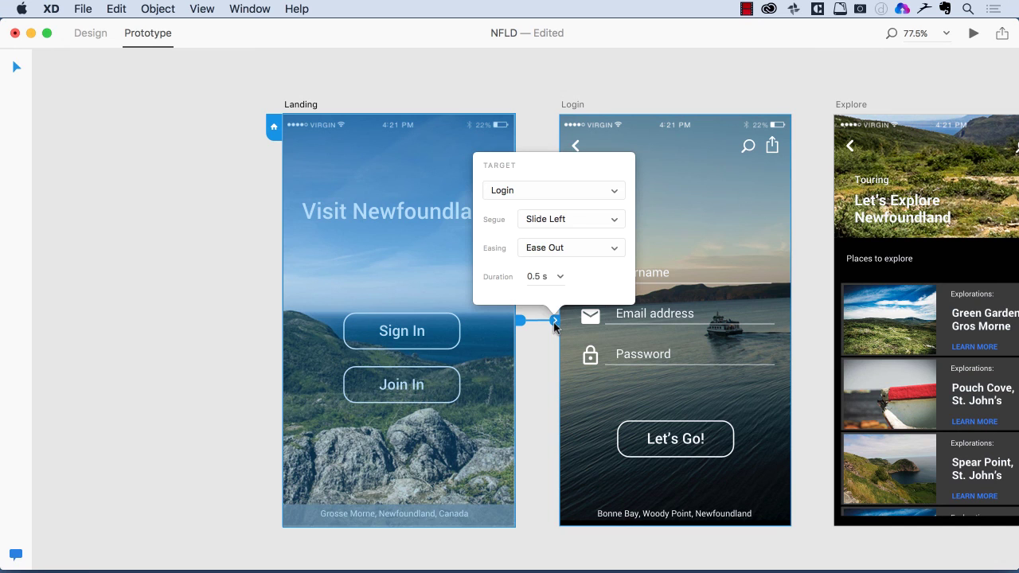
click(559, 278)
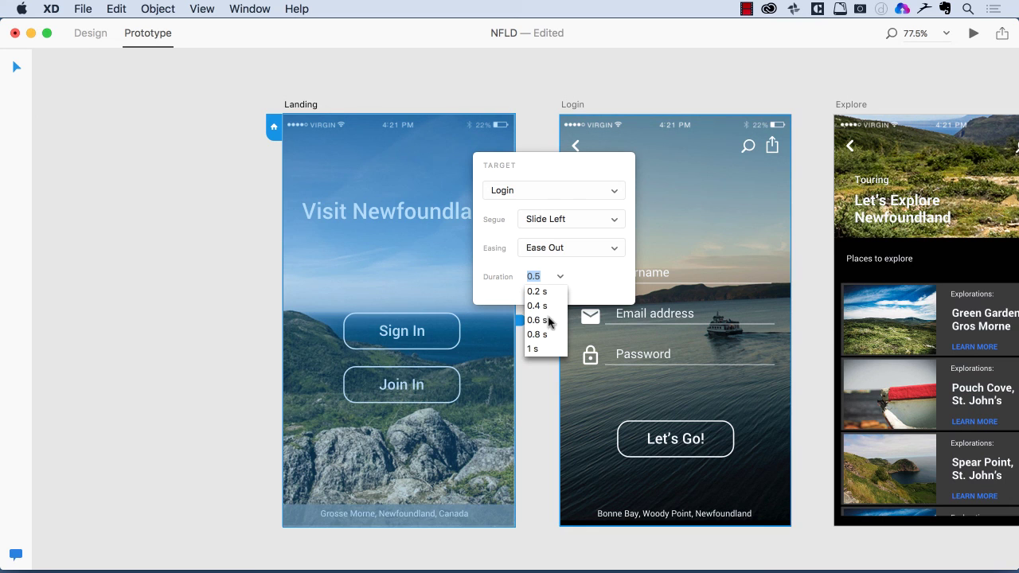
click(592, 275)
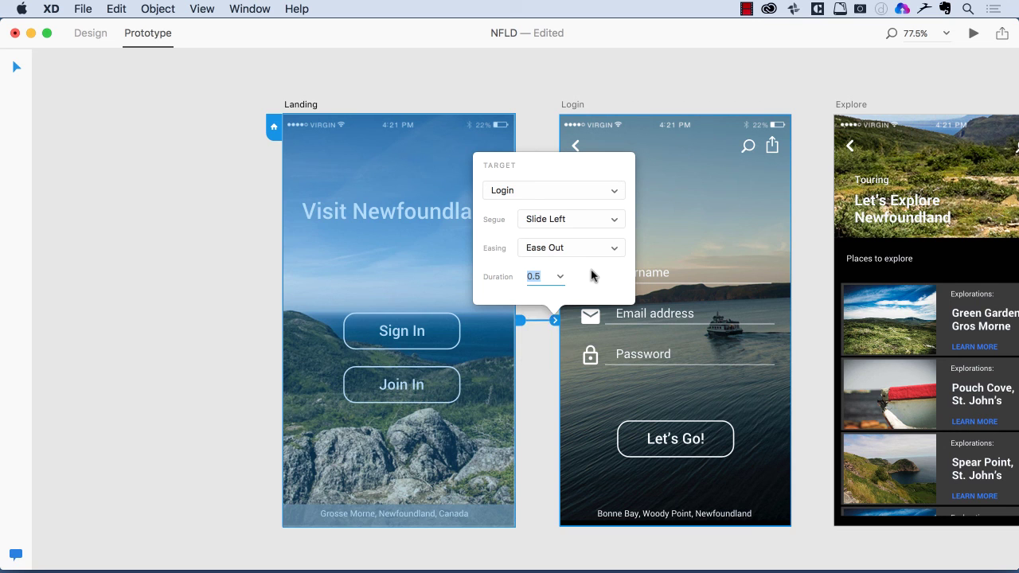
click(540, 364)
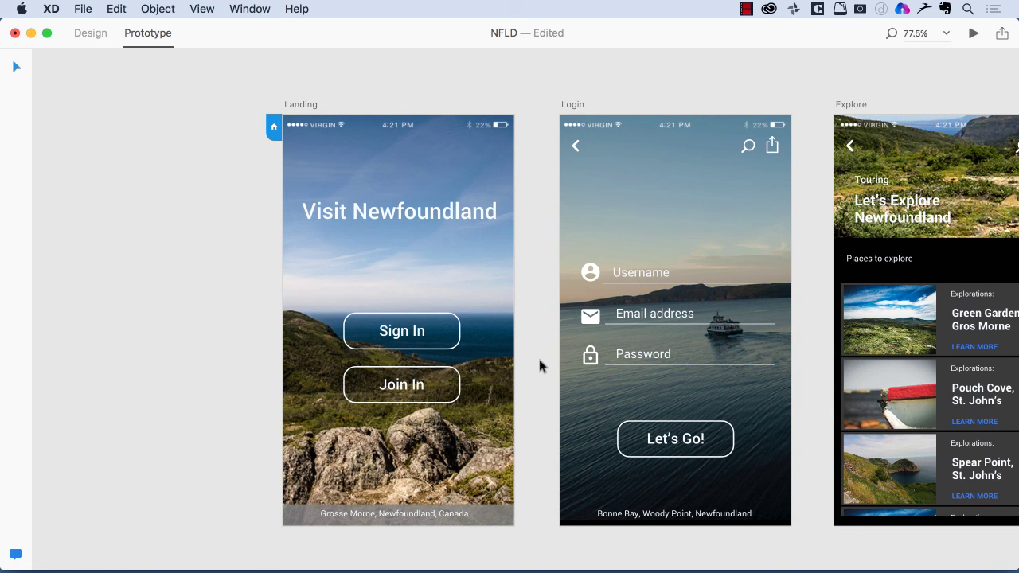